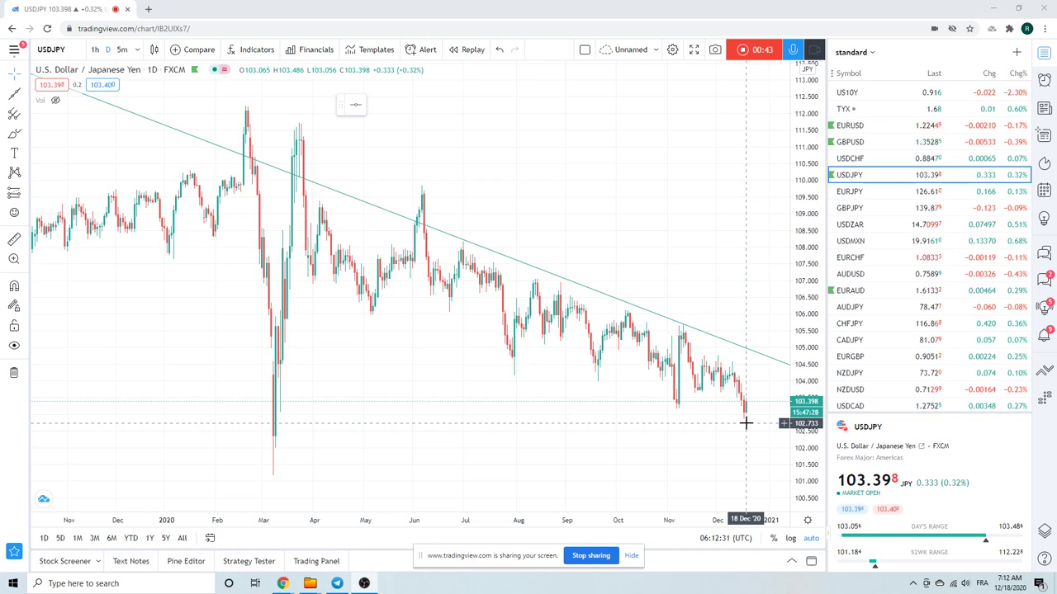
Step: Switch to EURJPY, hide one converging trendline, and zoom to the descending line across the highs
{"action": "scroll", "coordinate": [591, 421], "scroll_direction": "up", "scroll_amount": 2}
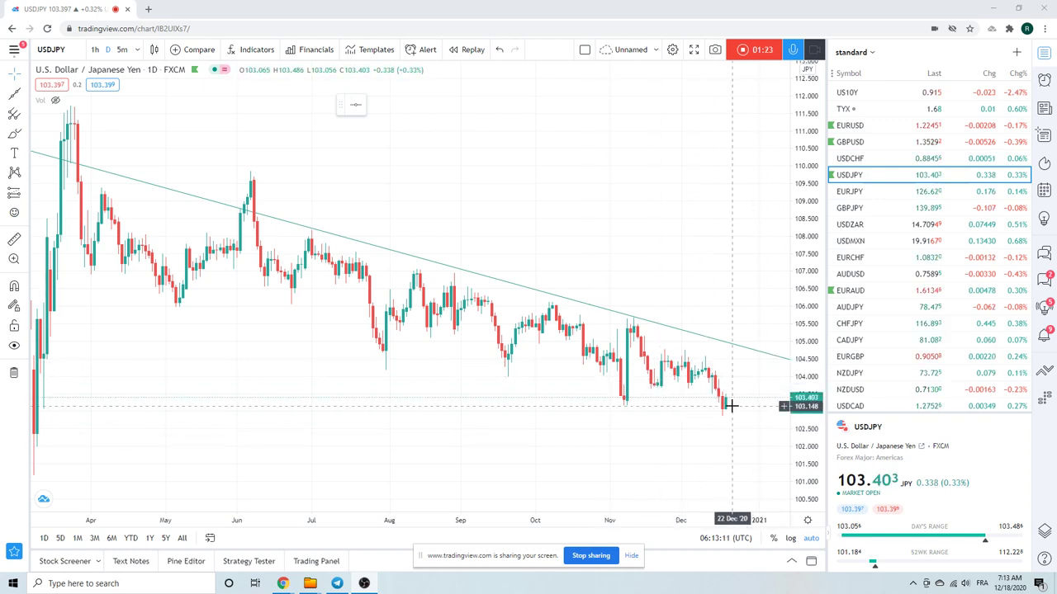
{"action": "left_click", "coordinate": [846, 193]}
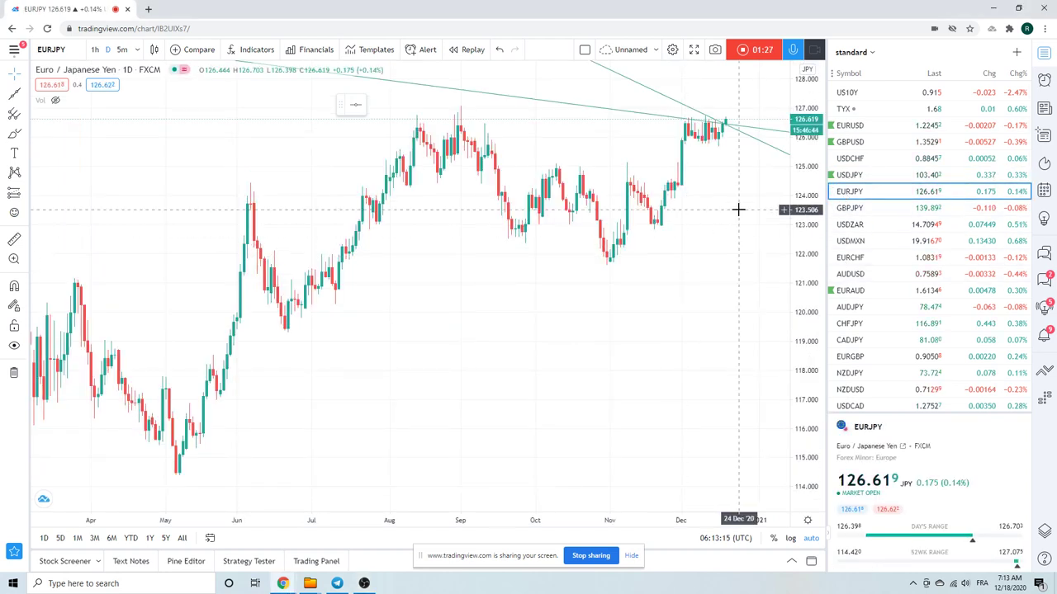
{"action": "right_click", "coordinate": [764, 148]}
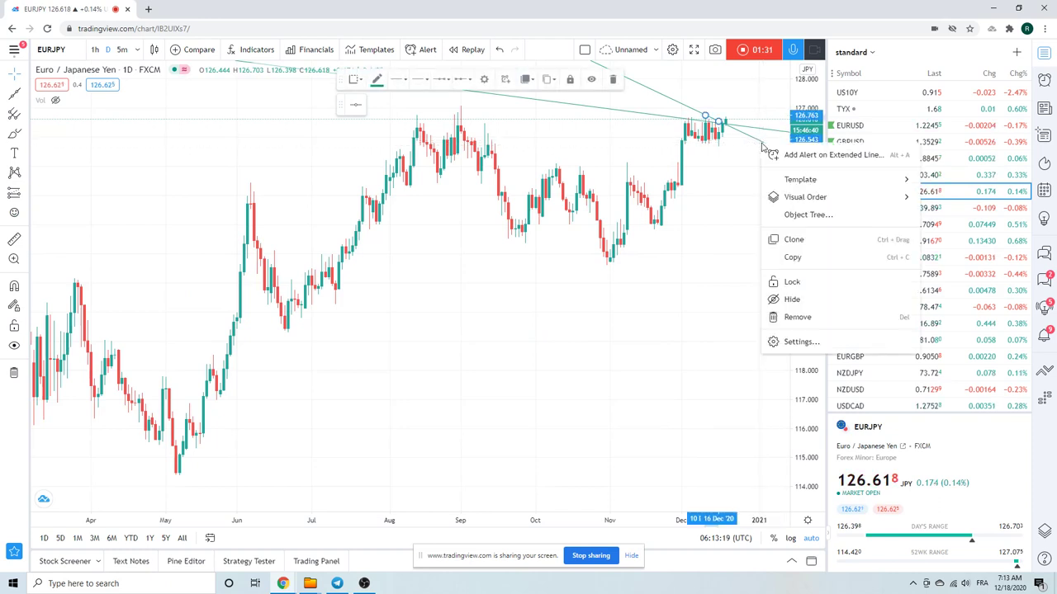
{"action": "left_click", "coordinate": [772, 300]}
{"action": "scroll", "coordinate": [652, 314], "scroll_direction": "up", "scroll_amount": 3}
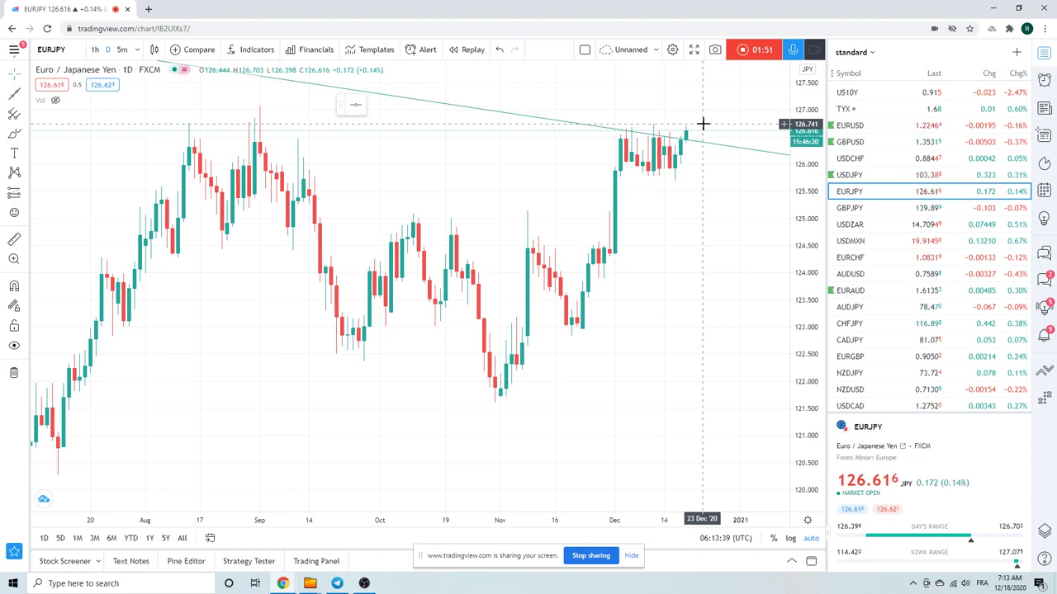
{"action": "scroll", "coordinate": [703, 124], "scroll_direction": "down", "scroll_amount": 3}
{"action": "scroll", "coordinate": [702, 124], "scroll_direction": "down", "scroll_amount": 3}
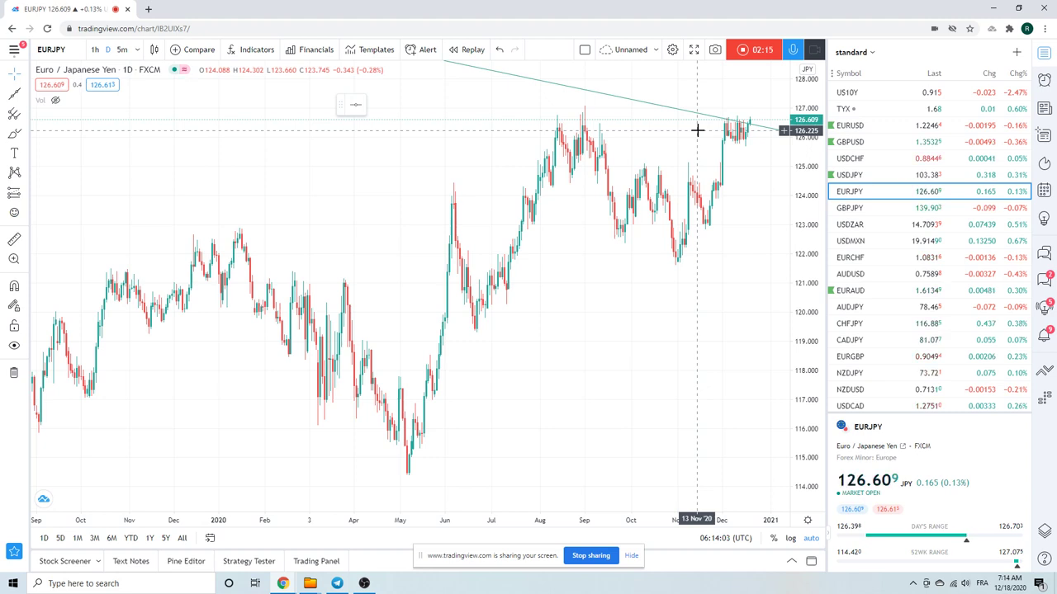
Step: Put EURJPY on 1-week candles against its long-term trendline, then select GBPUSD
{"action": "left_click", "coordinate": [137, 51]}
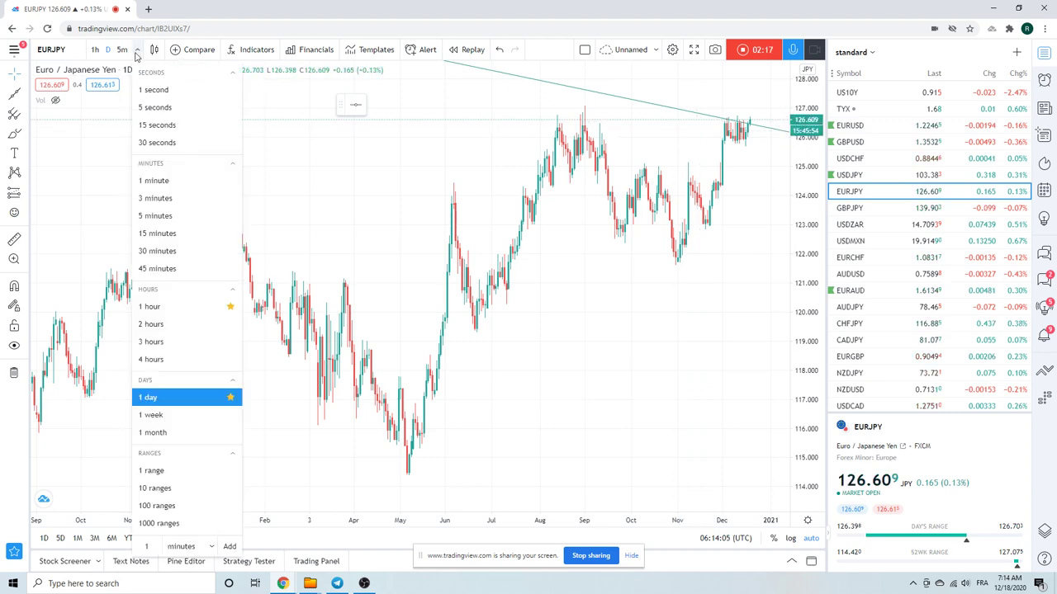
{"action": "left_click", "coordinate": [185, 420]}
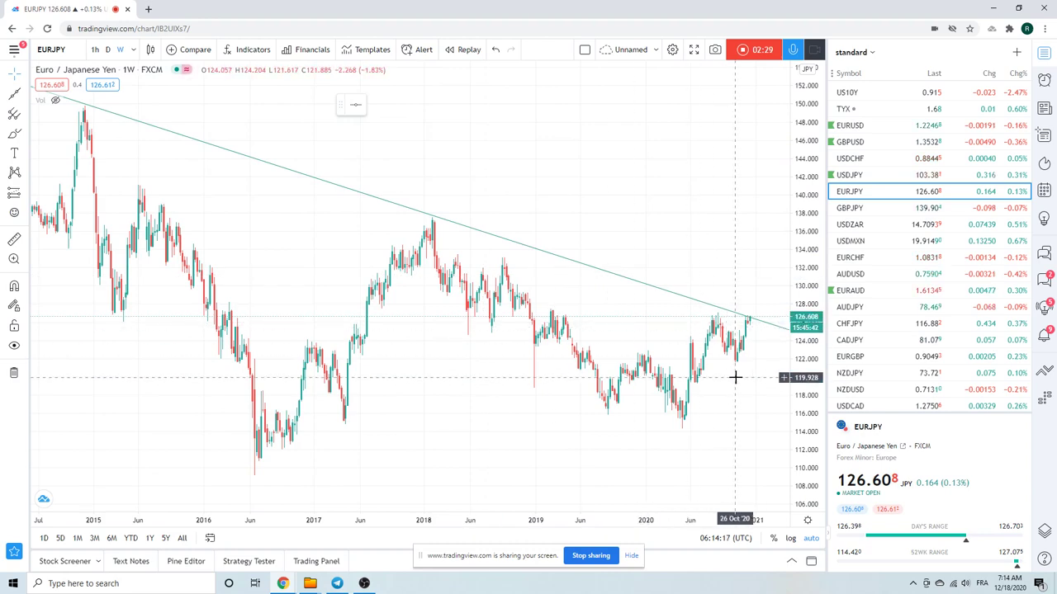
{"action": "scroll", "coordinate": [734, 377], "scroll_direction": "up", "scroll_amount": 3}
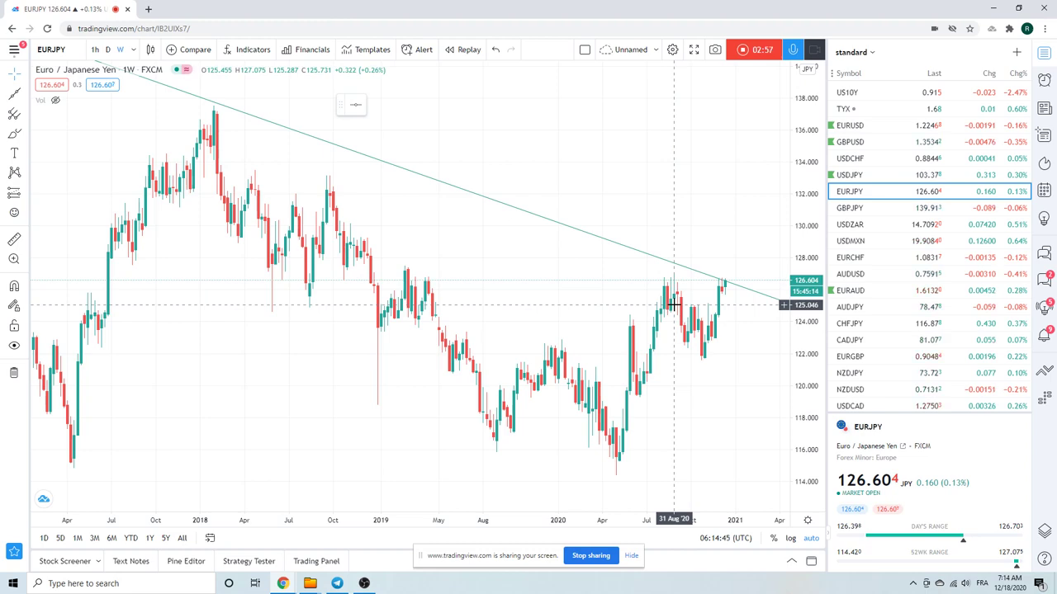
{"action": "scroll", "coordinate": [741, 266], "scroll_direction": "down", "scroll_amount": 3}
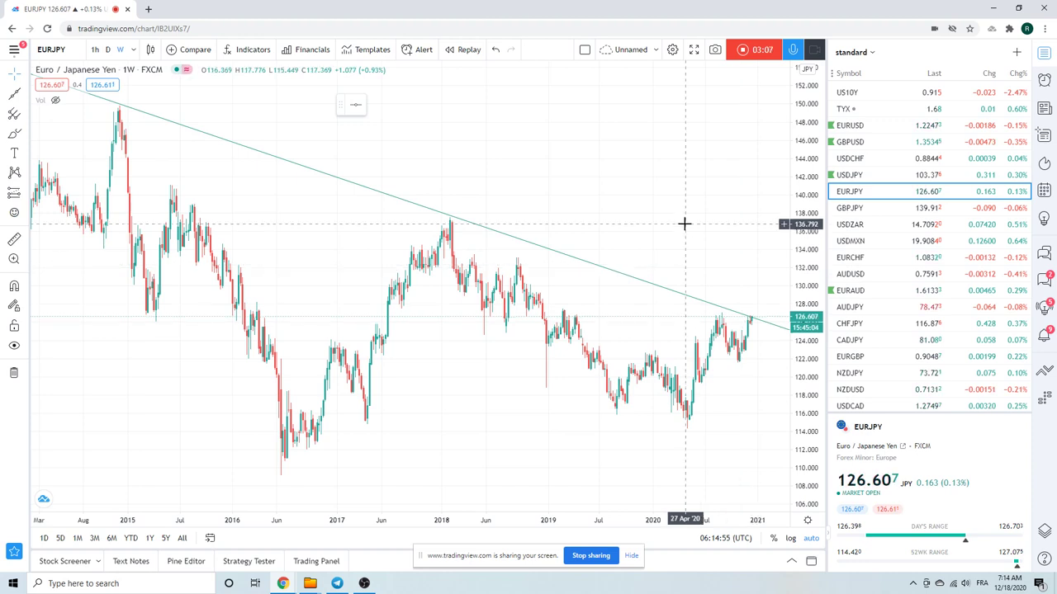
{"action": "key", "text": "Up"}
{"action": "key", "text": "Up"}
{"action": "key", "text": "Up"}
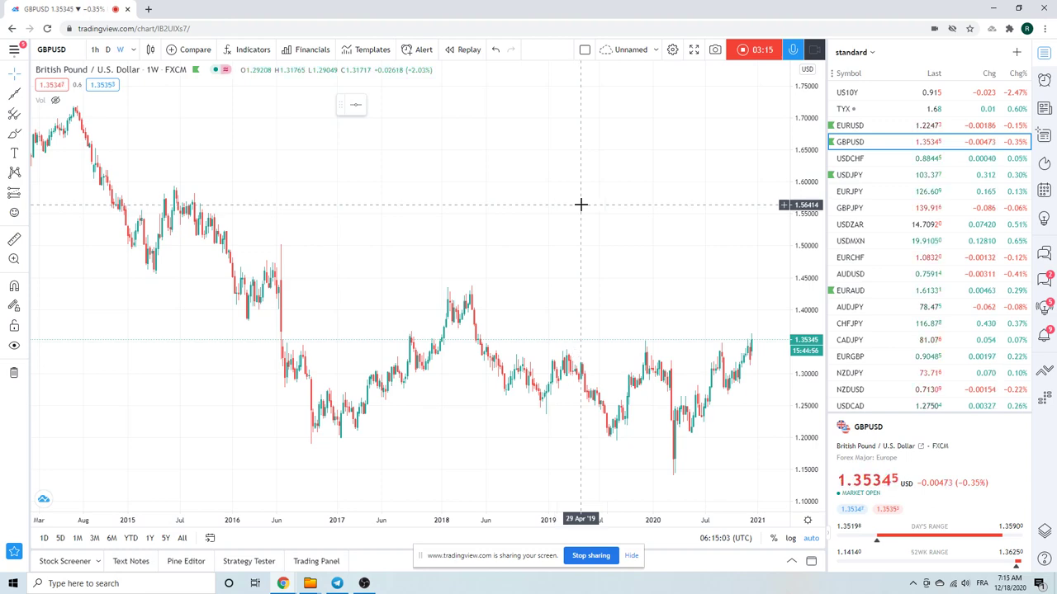
Step: Switch GBPUSD from weekly to D (daily) candles
{"action": "scroll", "coordinate": [580, 204], "scroll_direction": "up", "scroll_amount": 5}
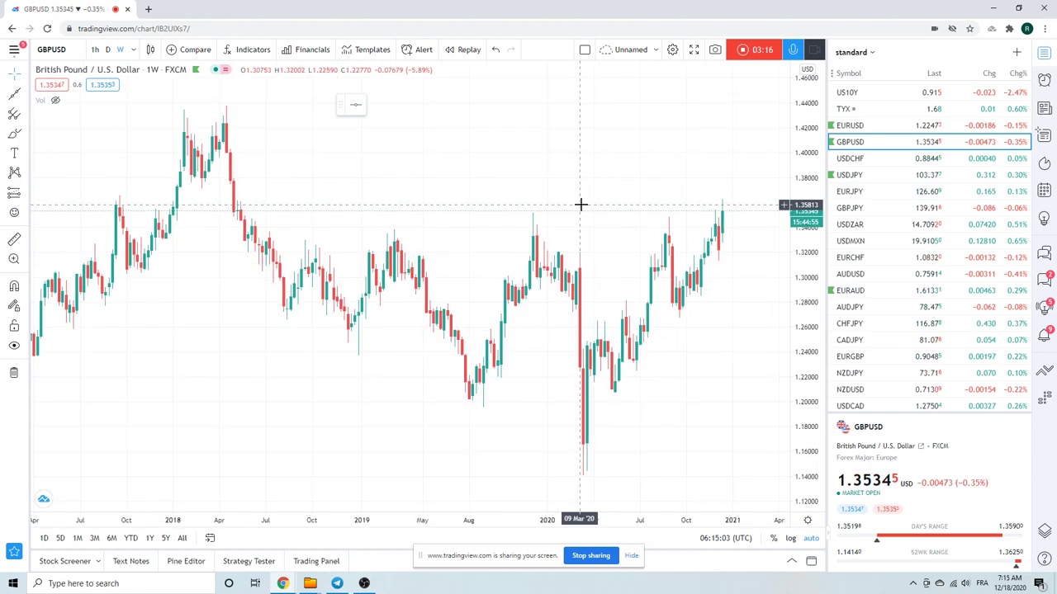
{"action": "left_click", "coordinate": [107, 49]}
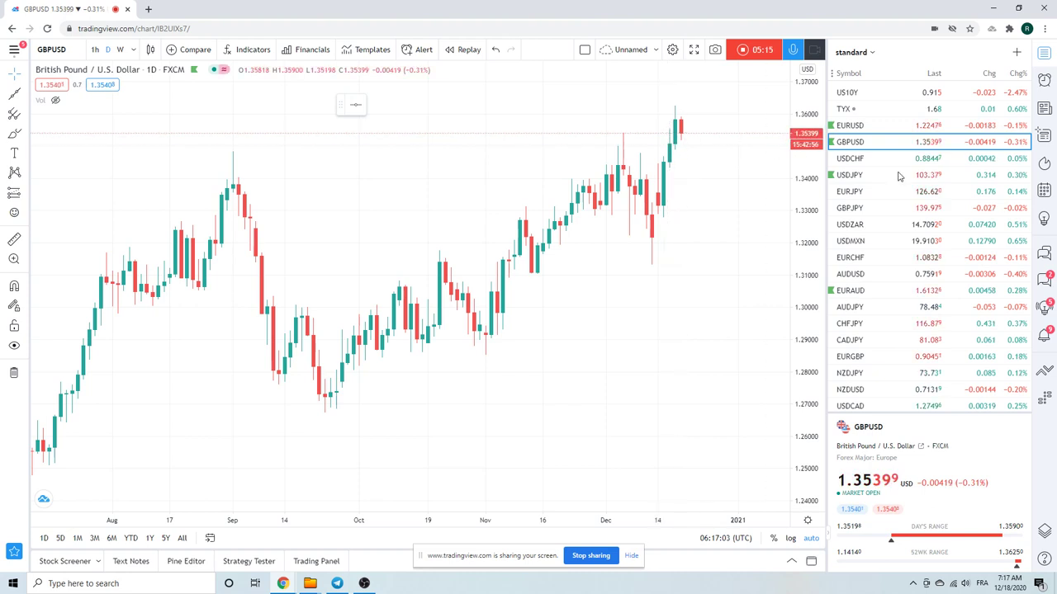
Step: Look over the USDCHF chart, then load the USDJPY daily chart with its falling trendline
{"action": "left_click", "coordinate": [851, 159]}
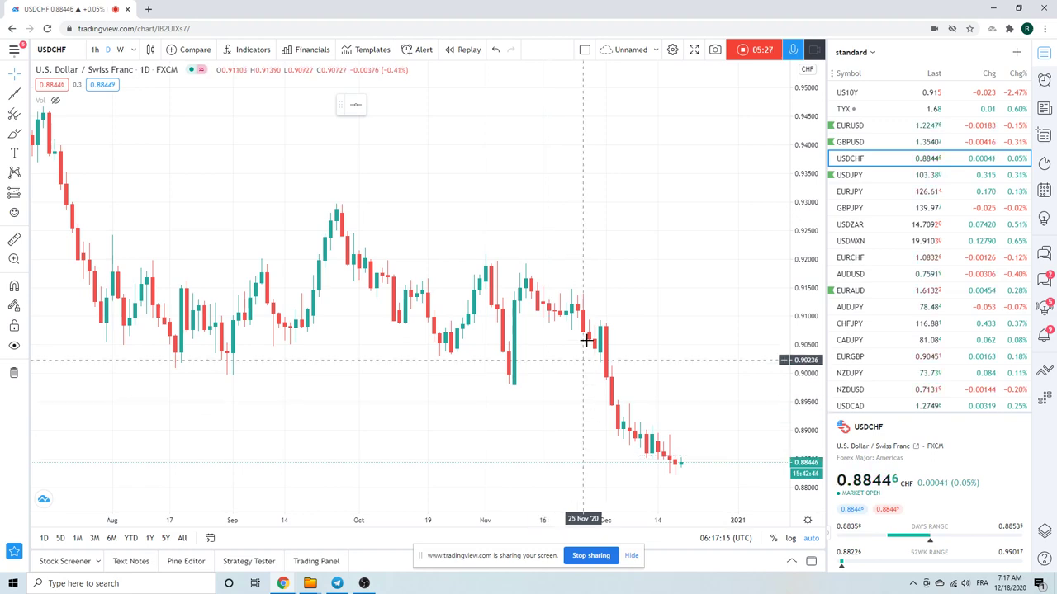
{"action": "scroll", "coordinate": [586, 344], "scroll_direction": "down", "scroll_amount": 5}
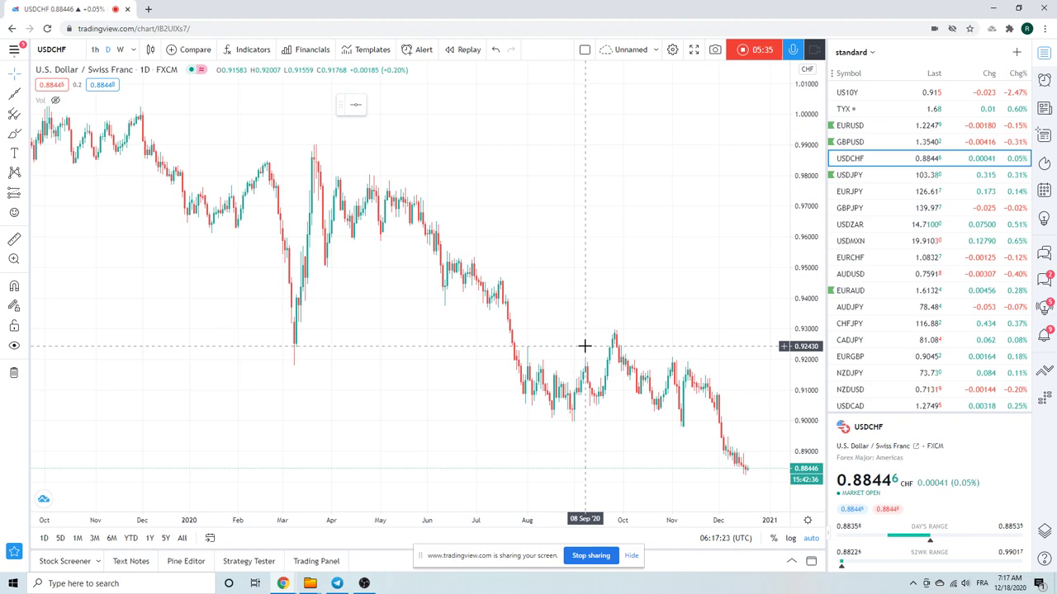
{"action": "scroll", "coordinate": [594, 341], "scroll_direction": "up", "scroll_amount": 2}
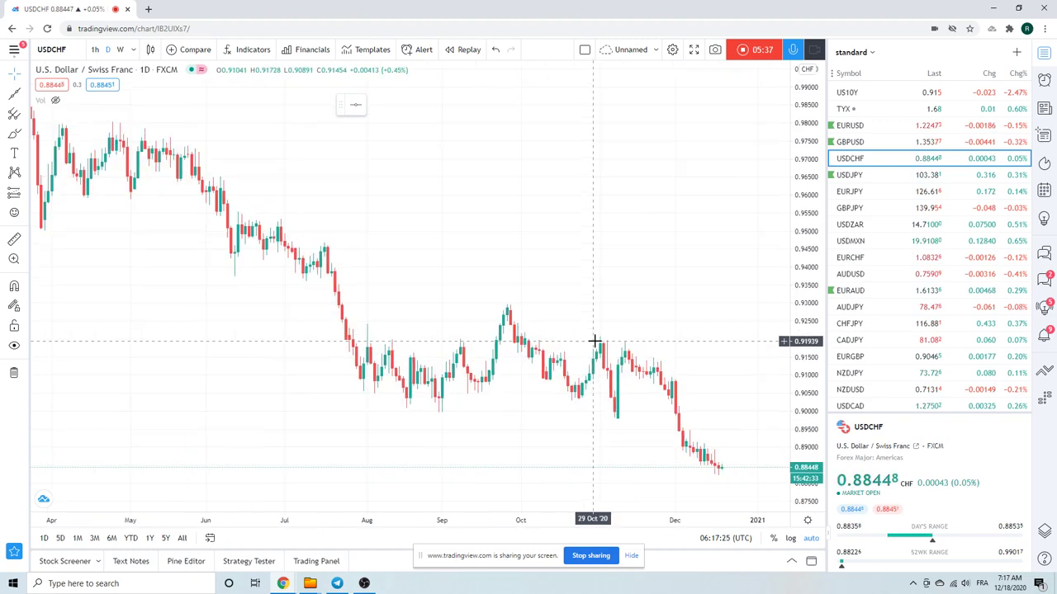
{"action": "scroll", "coordinate": [595, 341], "scroll_direction": "up", "scroll_amount": 2}
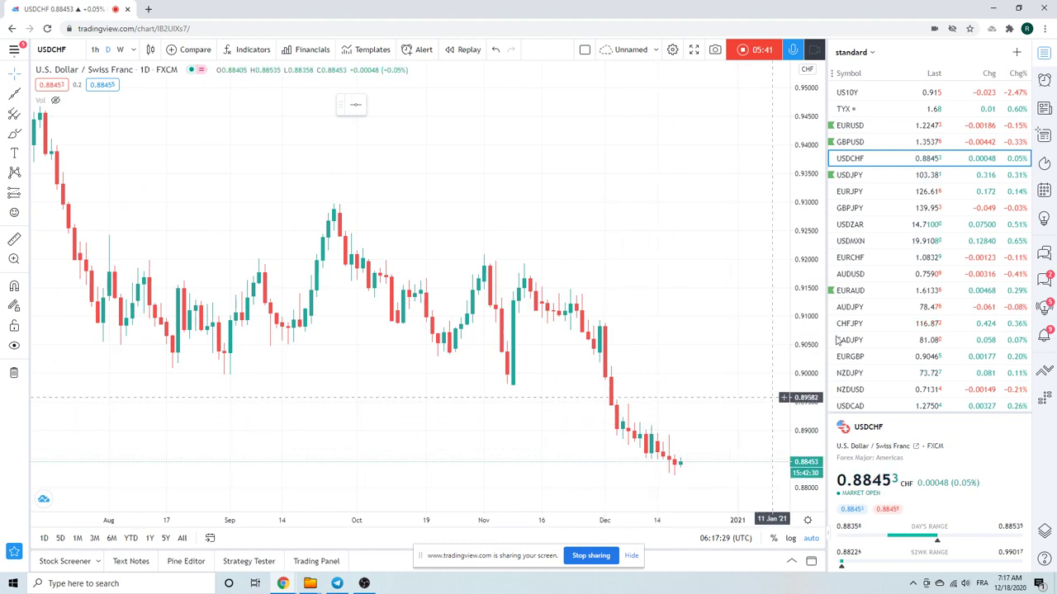
{"action": "left_click", "coordinate": [850, 175]}
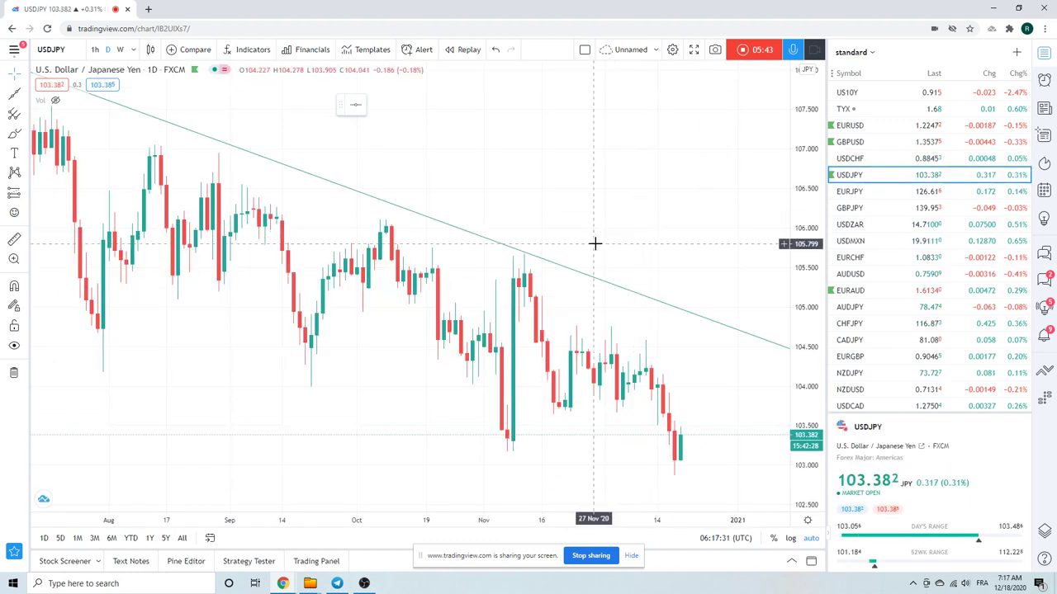
Step: Put USDJPY on 1h candles, then load the EURJPY hourly chart
{"action": "left_click", "coordinate": [95, 50]}
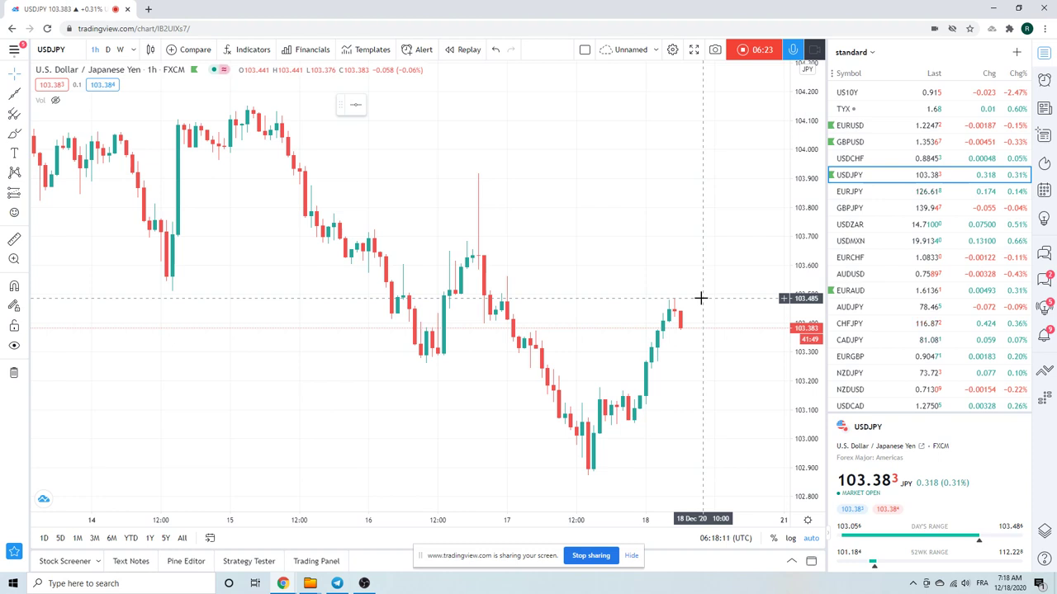
{"action": "left_click", "coordinate": [855, 193]}
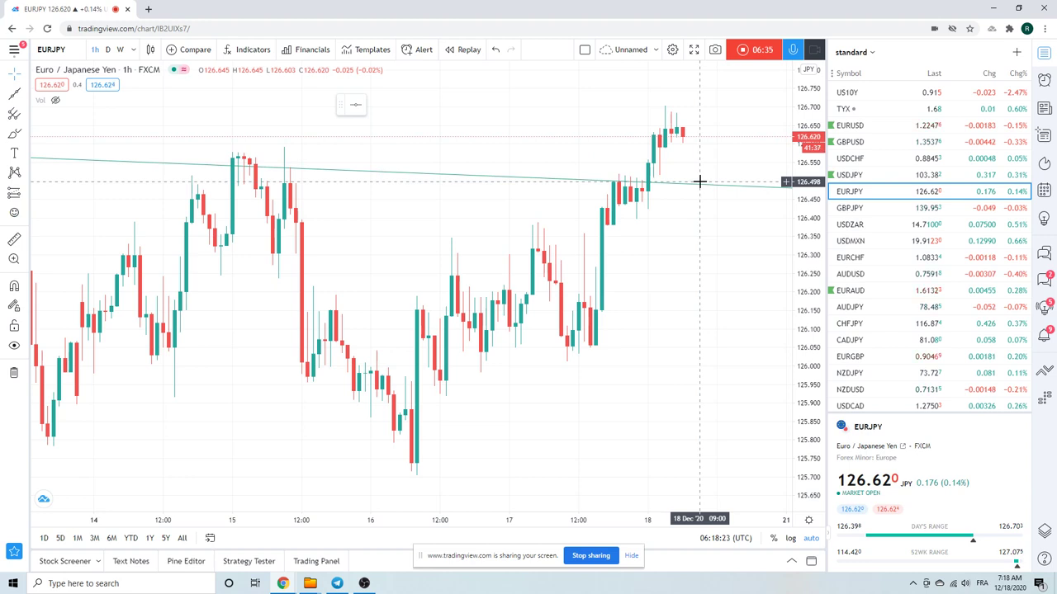
Step: Show USDZAR on daily candles zoomed out to about a year, then load USDMXN
{"action": "left_click", "coordinate": [859, 227]}
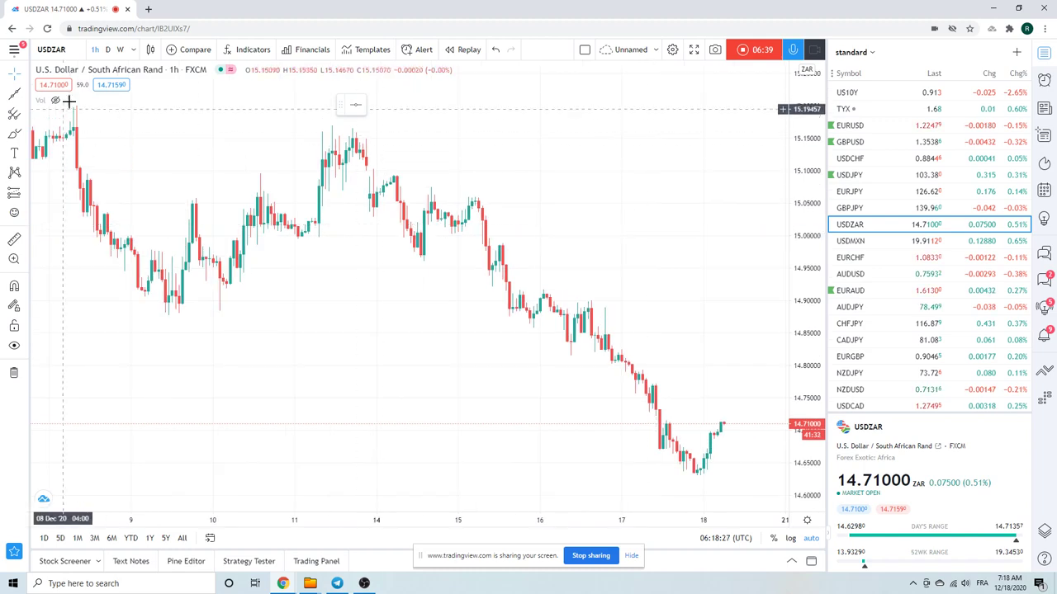
{"action": "left_click", "coordinate": [108, 50]}
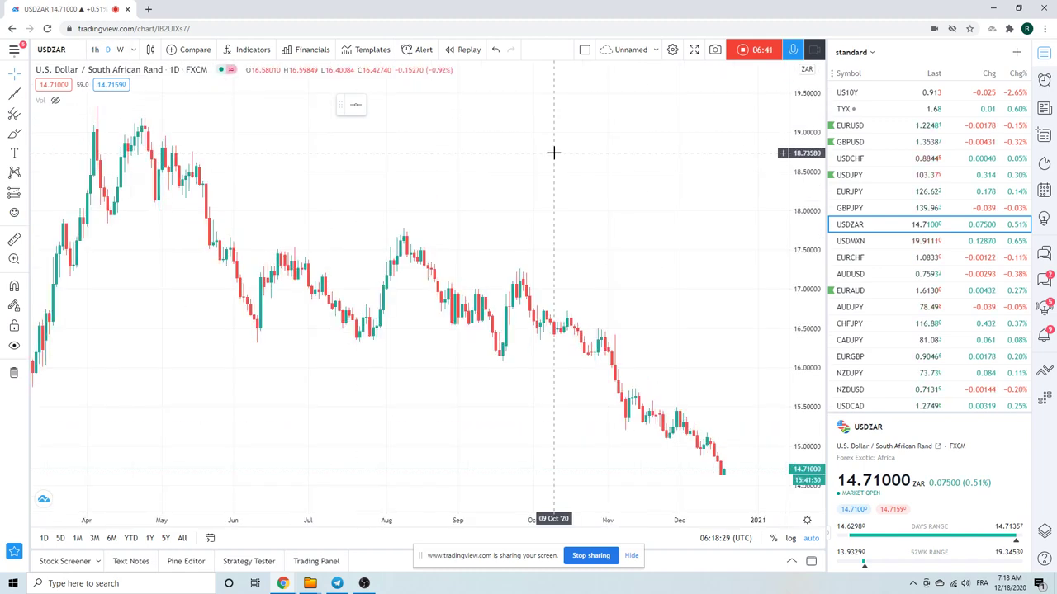
{"action": "scroll", "coordinate": [553, 153], "scroll_direction": "down", "scroll_amount": 2}
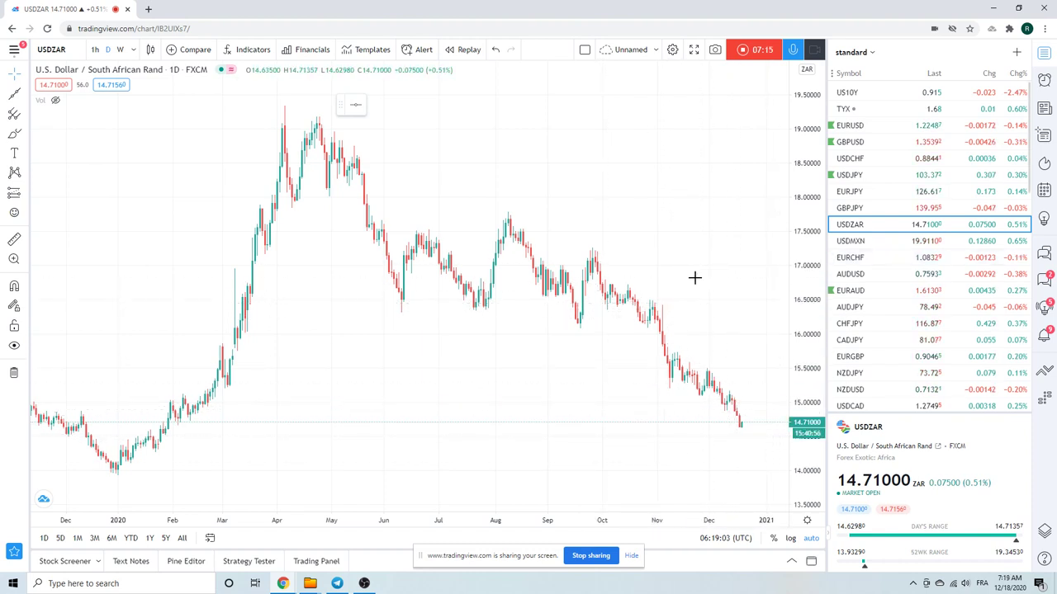
{"action": "left_click", "coordinate": [859, 245]}
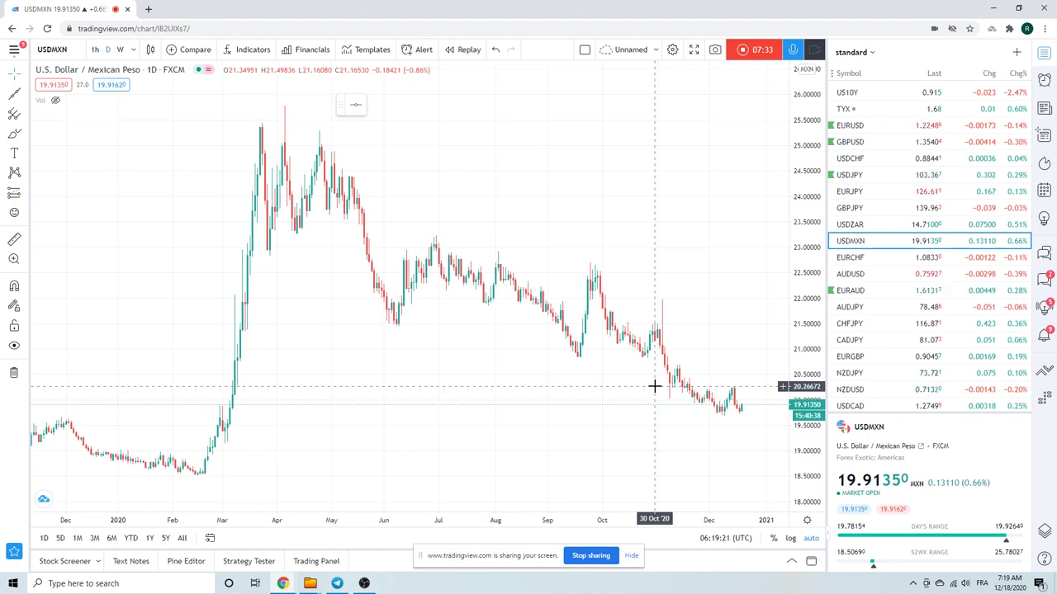
Step: Show AUDUSD on 4-hour candles on its rising trendline, then move to EURAUD
{"action": "left_click", "coordinate": [858, 279]}
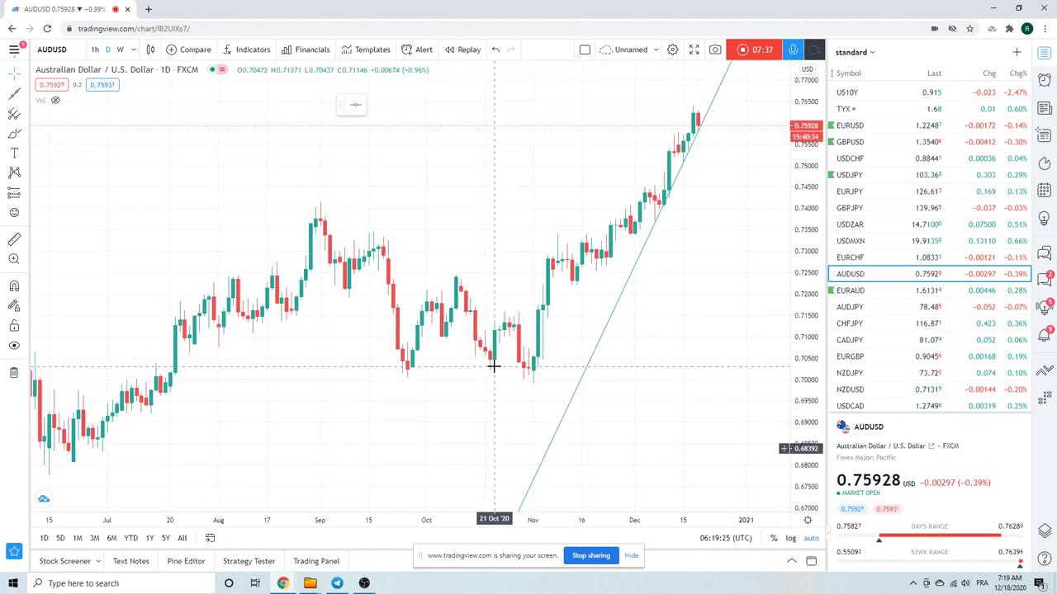
{"action": "scroll", "coordinate": [493, 365], "scroll_direction": "up", "scroll_amount": 3}
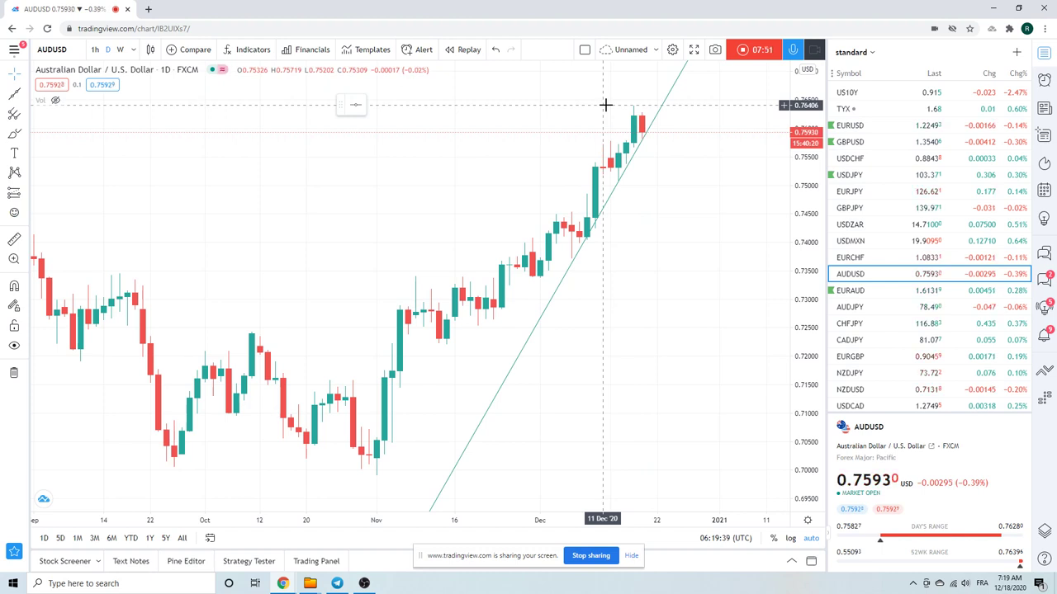
{"action": "left_click", "coordinate": [131, 52]}
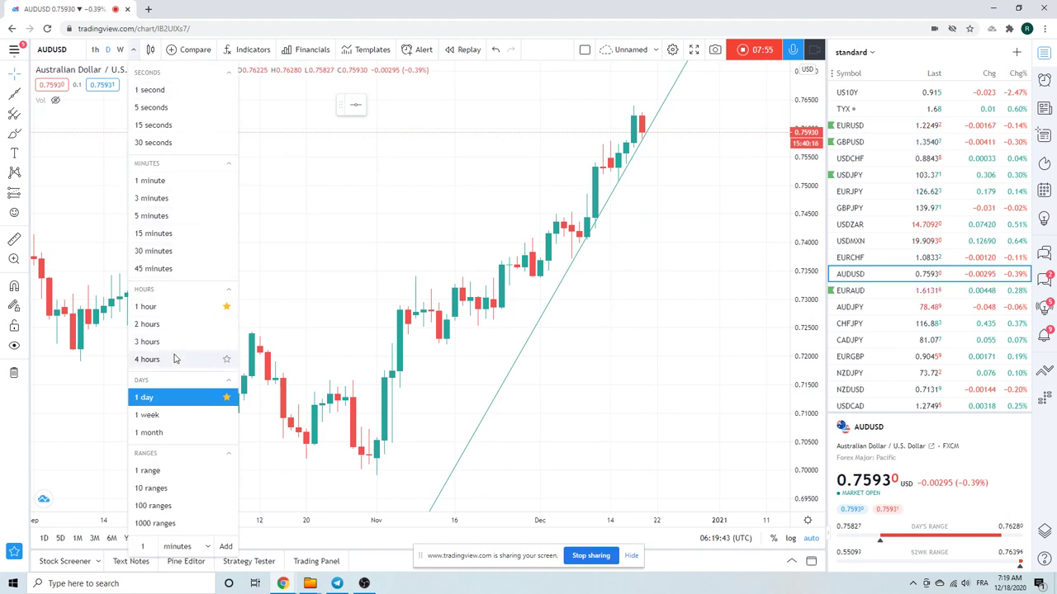
{"action": "left_click", "coordinate": [149, 359]}
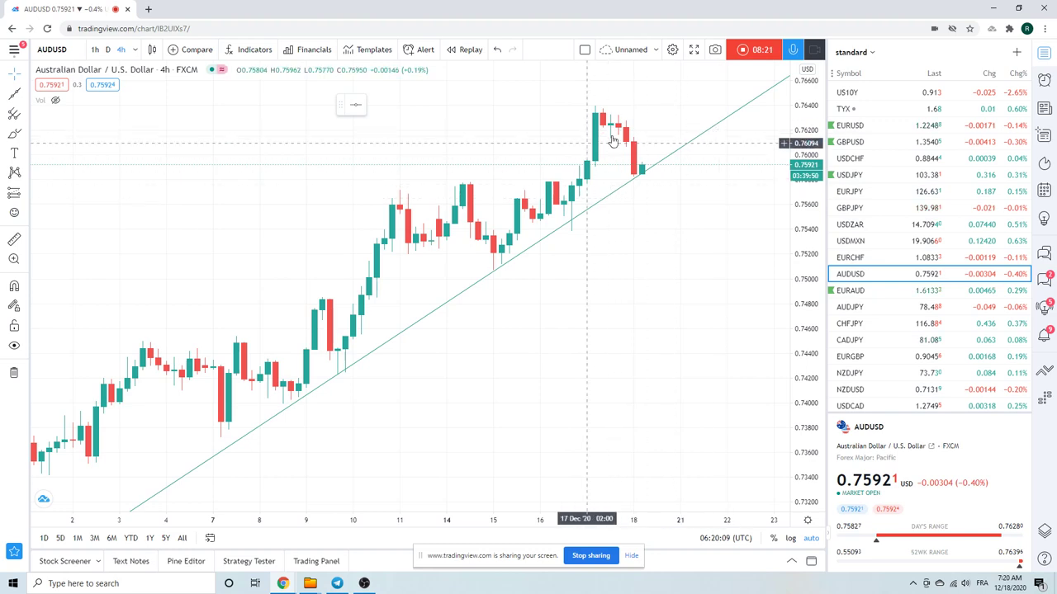
{"action": "left_click", "coordinate": [863, 295]}
Step: Step through the AUDJPY and EURGBP 4h charts in the watchlist
{"action": "scroll", "coordinate": [608, 254], "scroll_direction": "down", "scroll_amount": 4}
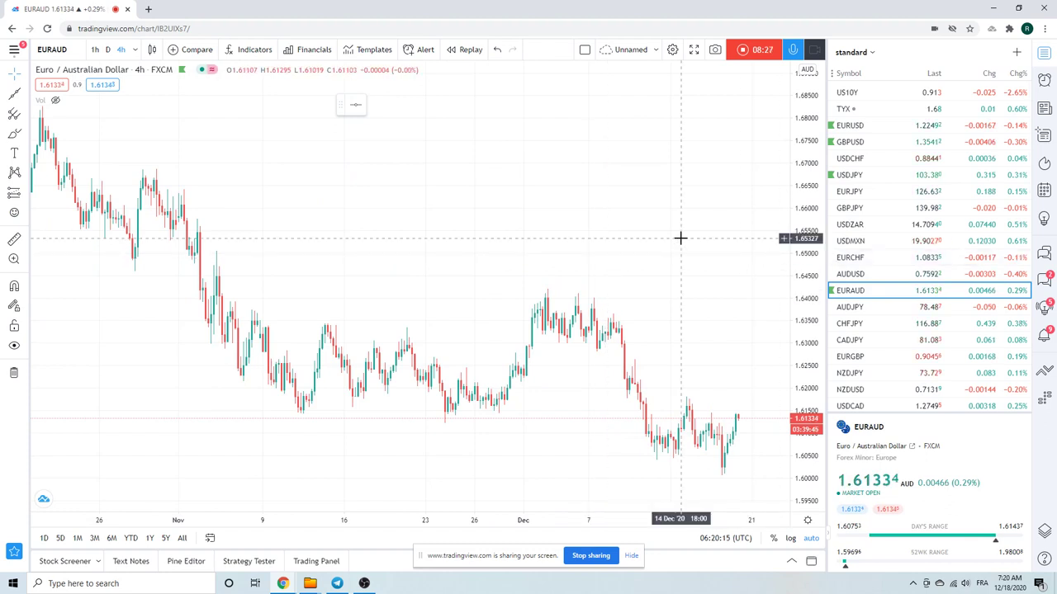
{"action": "left_click", "coordinate": [859, 312]}
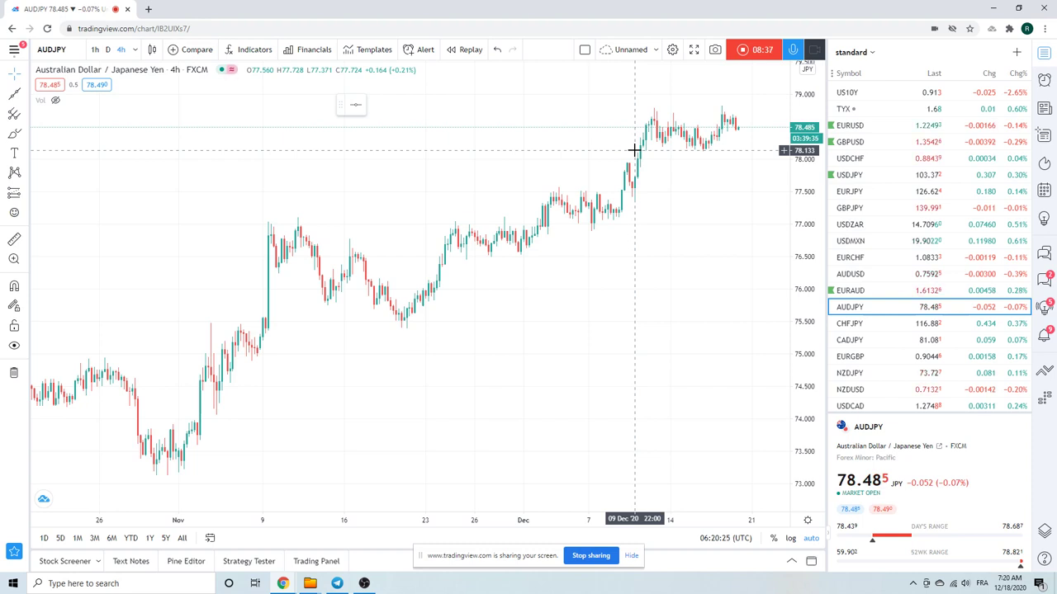
{"action": "left_click", "coordinate": [860, 355]}
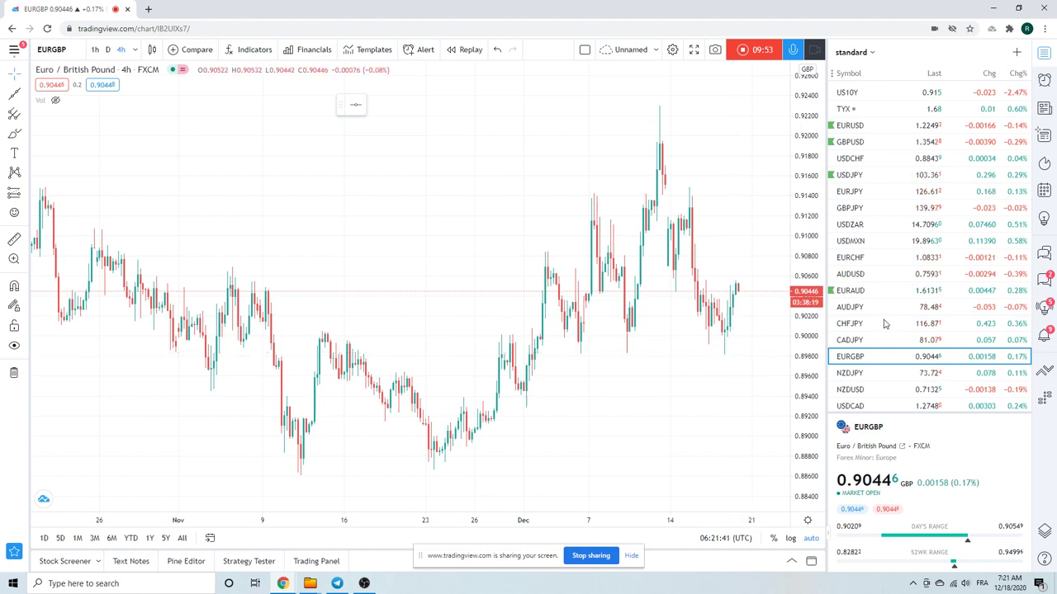
Step: Continue through NZDJPY and USDCNH down to the USDTRY 4h chart
{"action": "scroll", "coordinate": [867, 322], "scroll_direction": "down", "scroll_amount": 2}
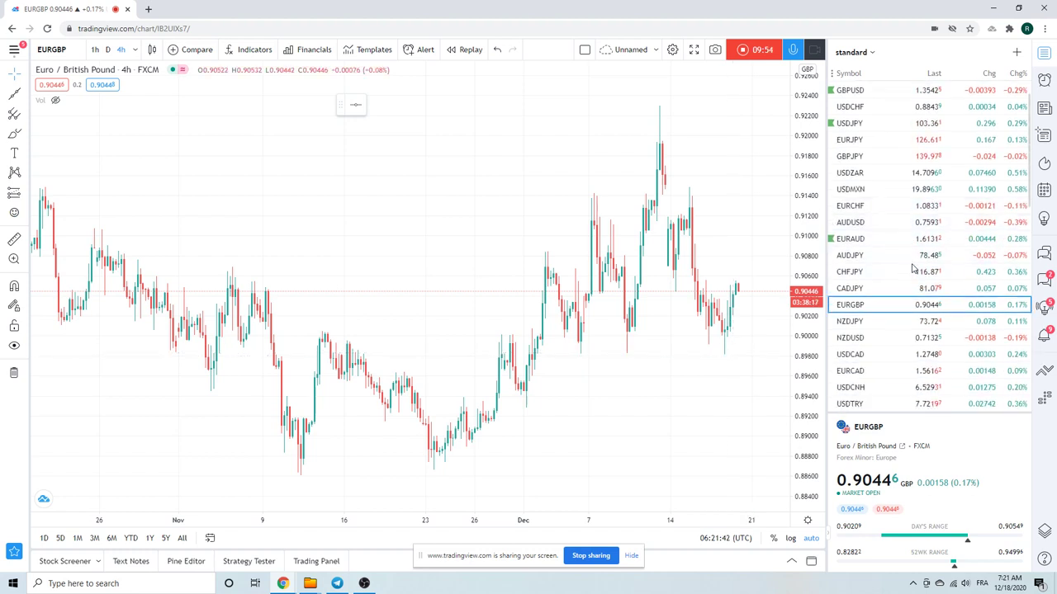
{"action": "left_click", "coordinate": [851, 318]}
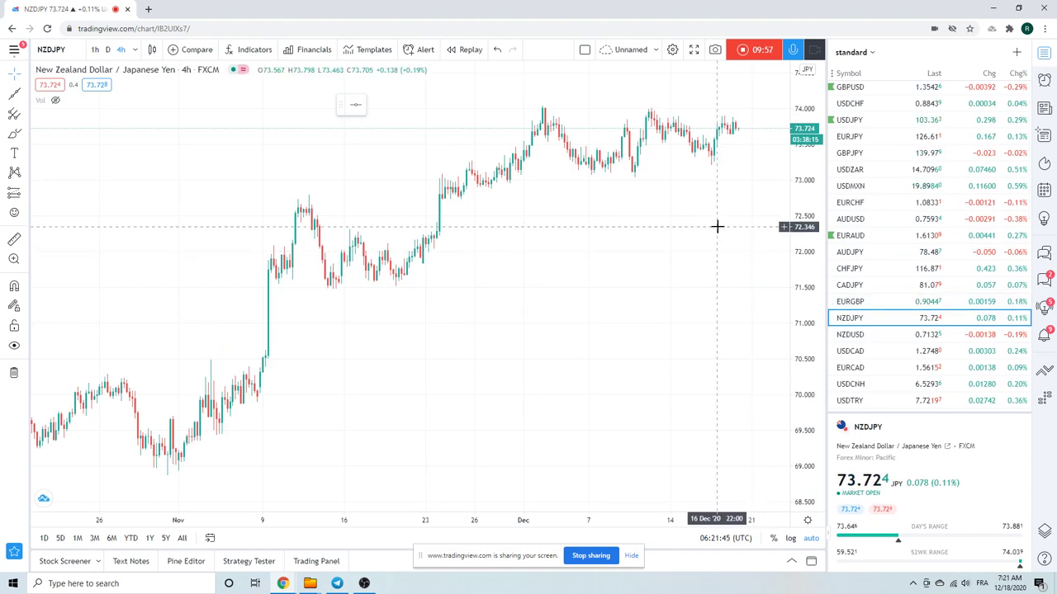
{"action": "left_click", "coordinate": [854, 330]}
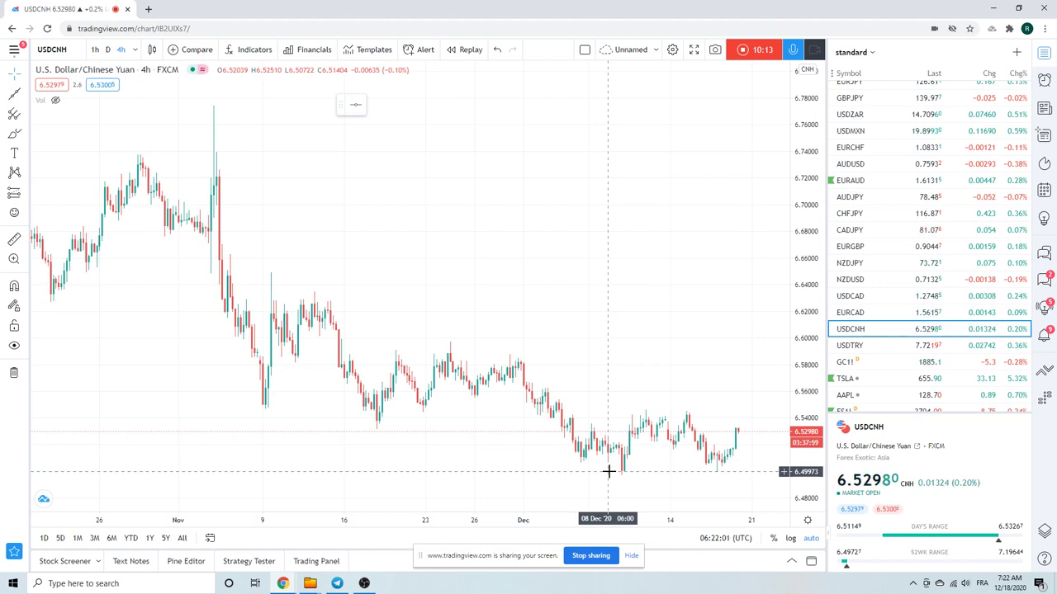
{"action": "left_click", "coordinate": [867, 346]}
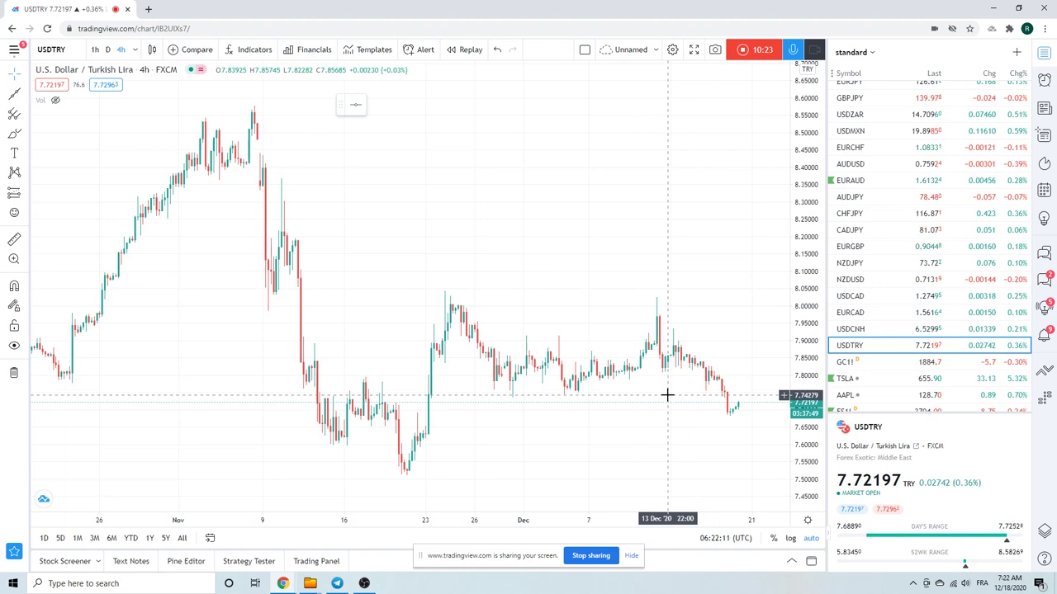
{"action": "scroll", "coordinate": [877, 272], "scroll_direction": "down", "scroll_amount": 3}
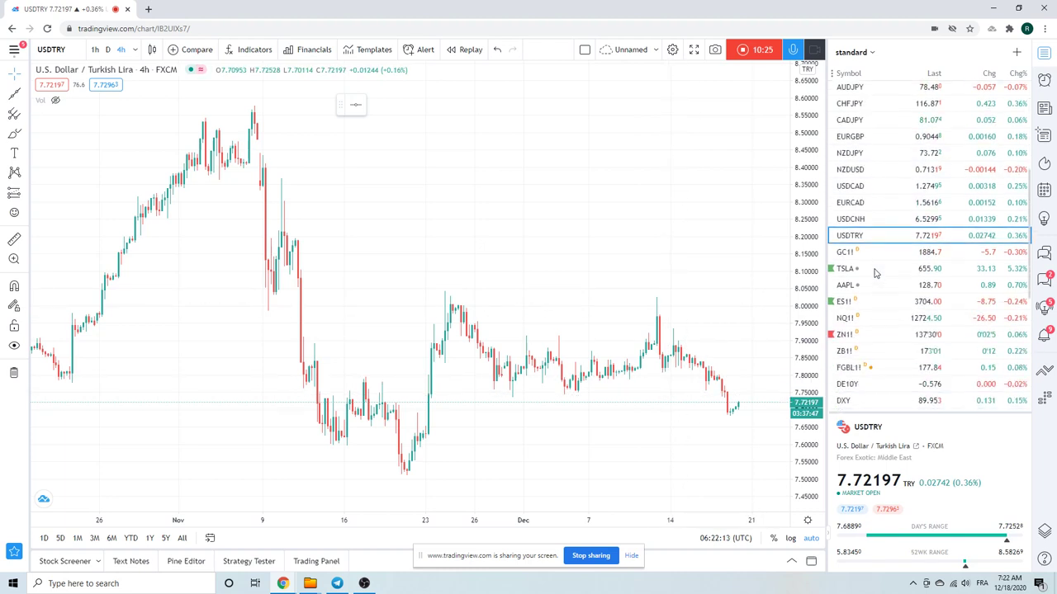
Step: Load the Gold Futures GC1! 4-hour chart
{"action": "left_click", "coordinate": [858, 254]}
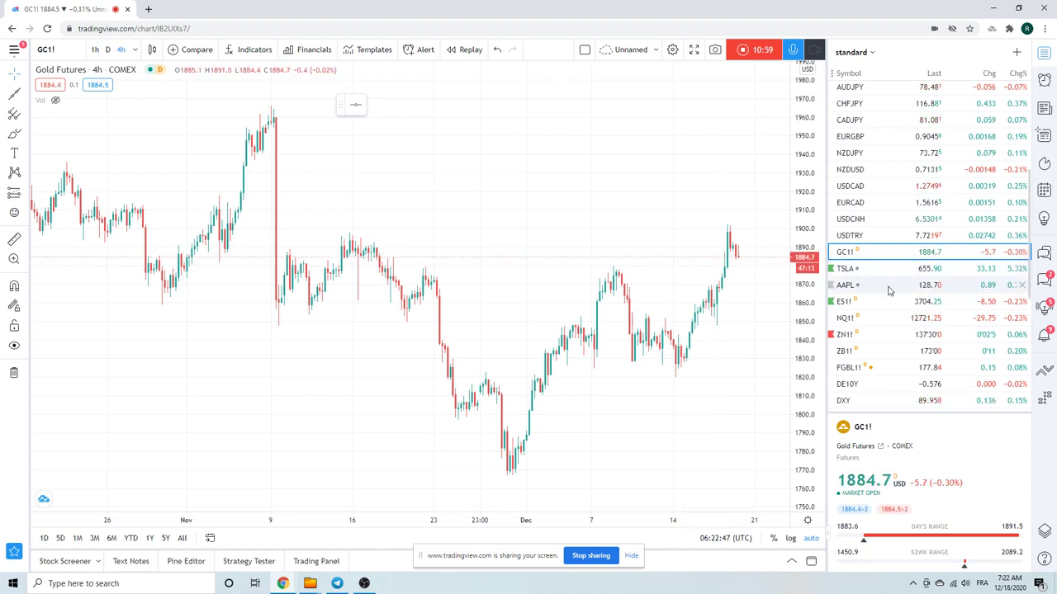
Step: Load the ES1! 4-hour chart and zoom into its December price action
{"action": "left_click", "coordinate": [845, 302]}
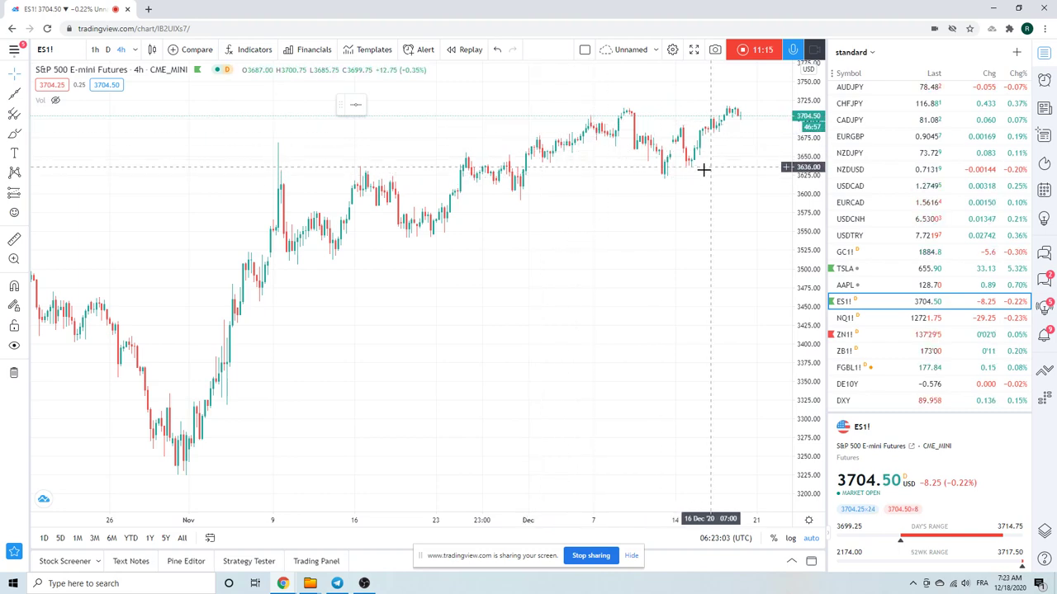
{"action": "scroll", "coordinate": [702, 170], "scroll_direction": "up", "scroll_amount": 5}
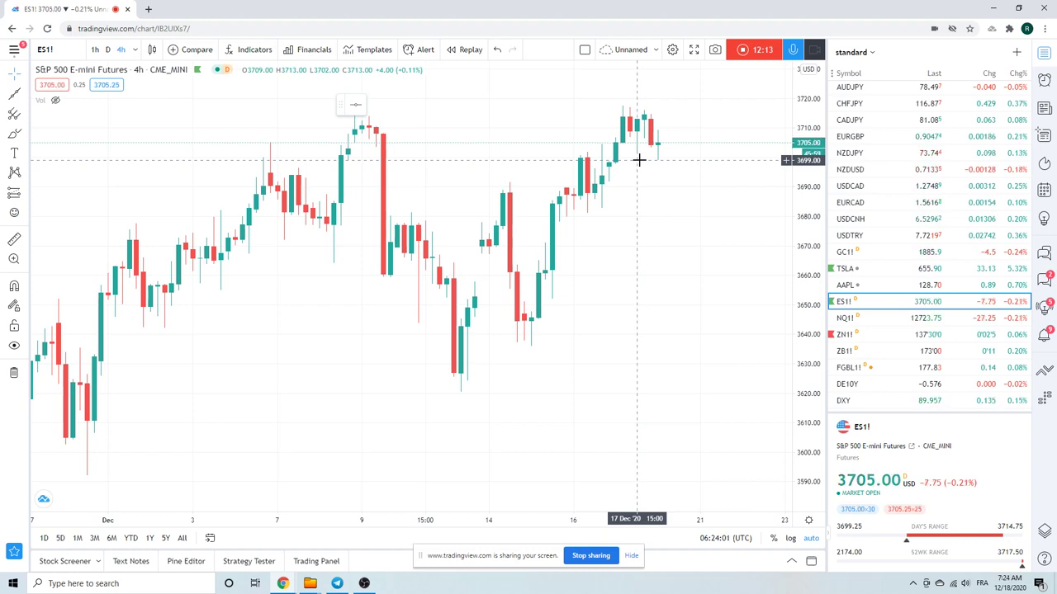
{"action": "scroll", "coordinate": [906, 197], "scroll_direction": "down", "scroll_amount": 3}
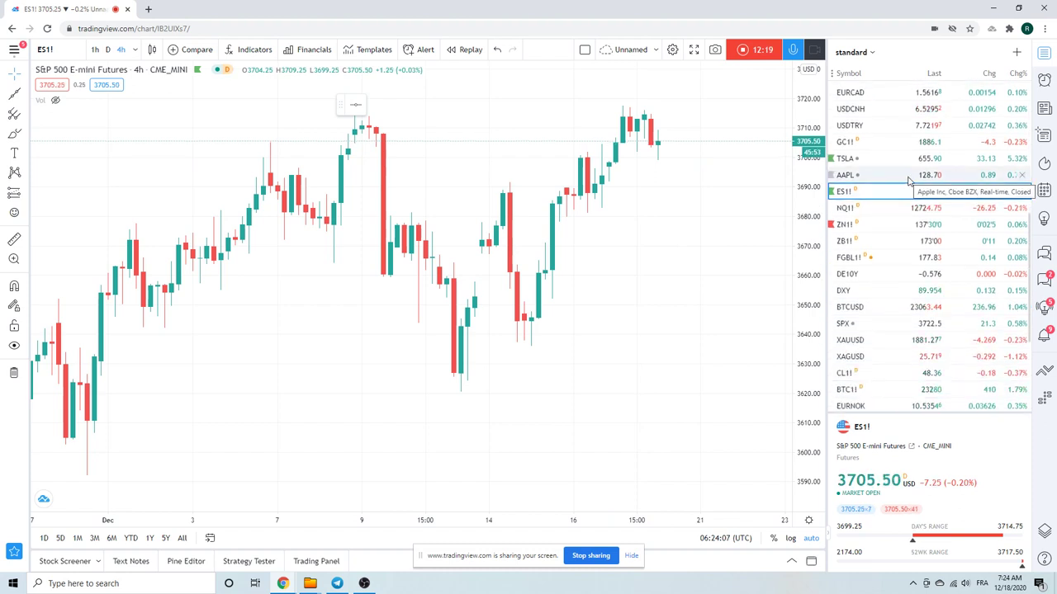
Step: Switch to BTCUSD 4h and zoom through its October–December rally to the surge near 23068
{"action": "left_click", "coordinate": [869, 307]}
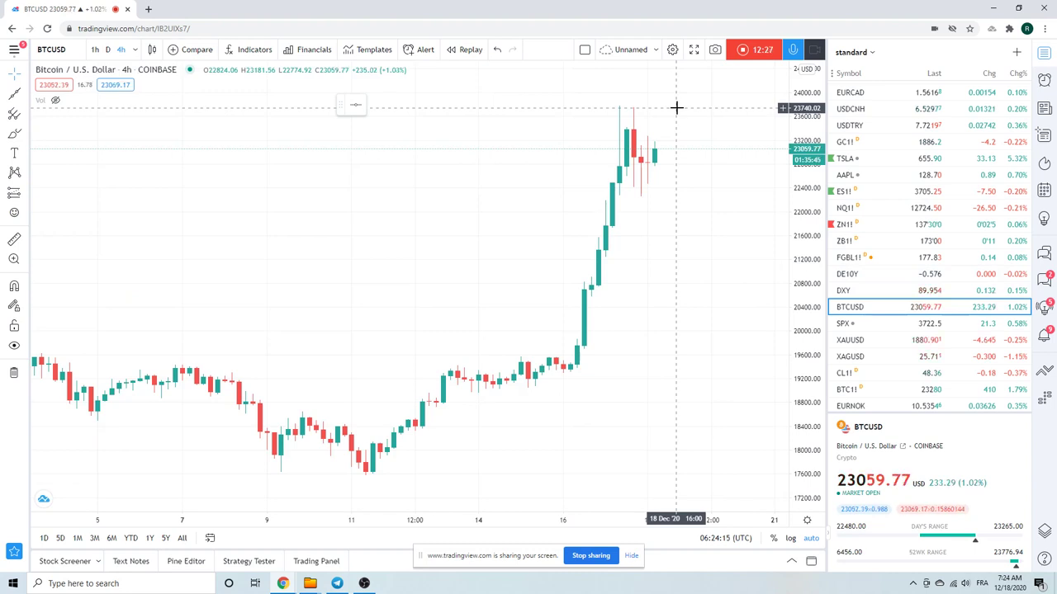
{"action": "scroll", "coordinate": [676, 106], "scroll_direction": "down", "scroll_amount": 2}
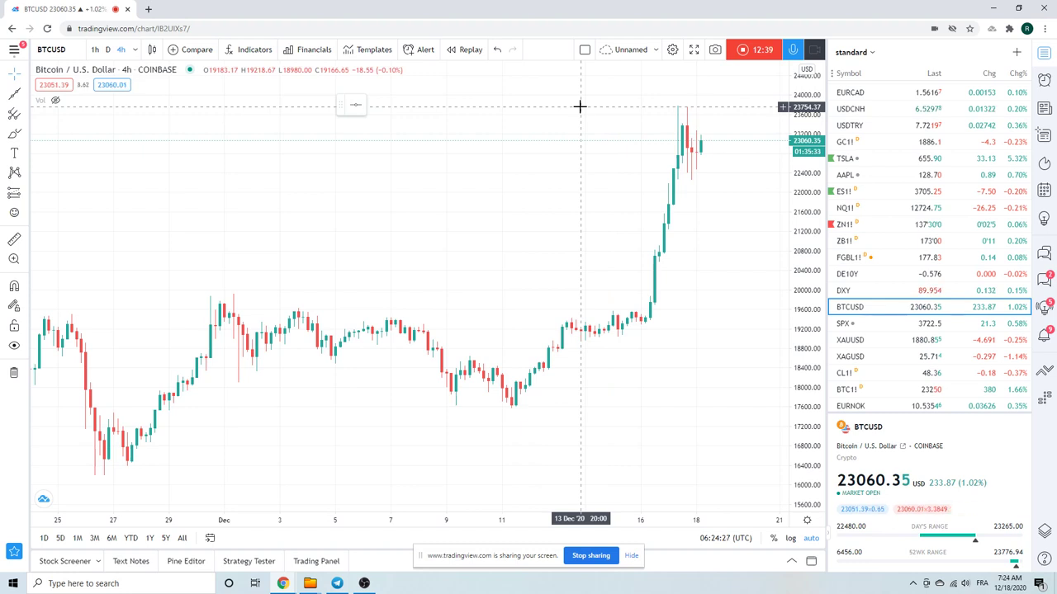
{"action": "scroll", "coordinate": [580, 107], "scroll_direction": "up", "scroll_amount": 2}
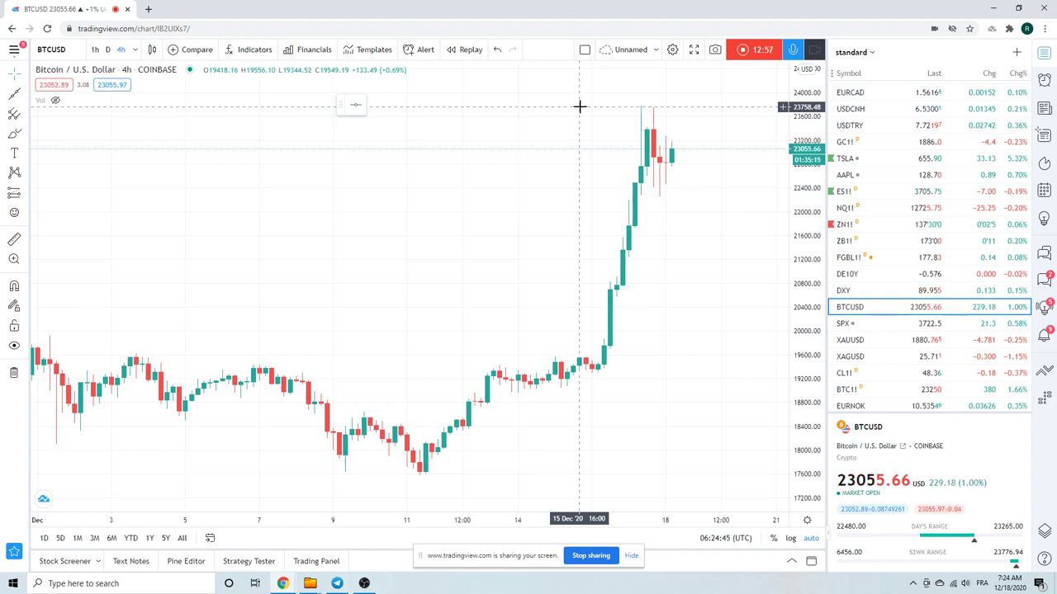
{"action": "scroll", "coordinate": [579, 106], "scroll_direction": "down", "scroll_amount": 4}
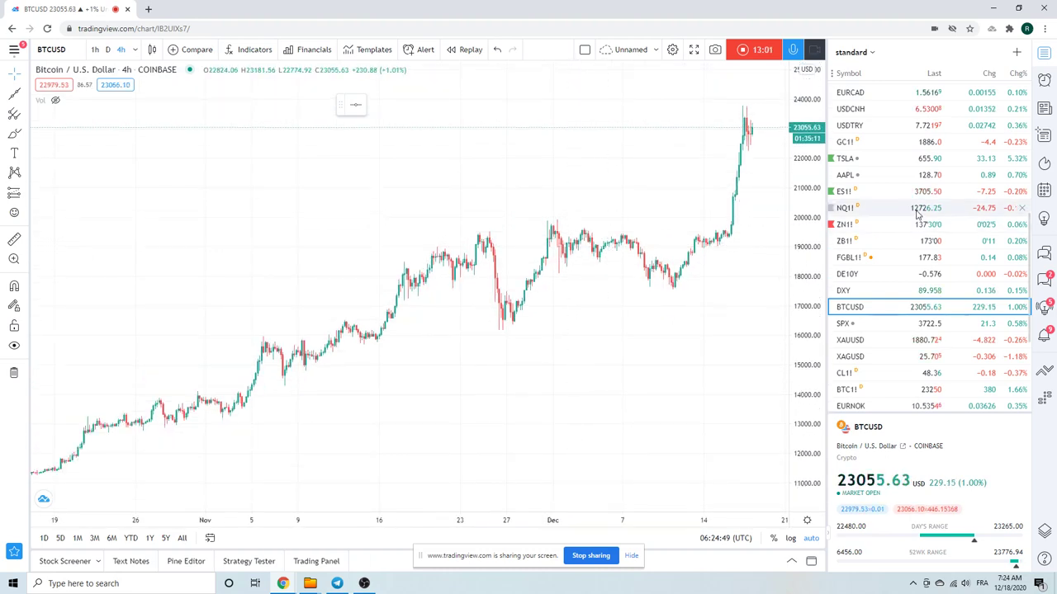
{"action": "scroll", "coordinate": [908, 211], "scroll_direction": "down", "scroll_amount": 1}
{"action": "scroll", "coordinate": [913, 212], "scroll_direction": "up", "scroll_amount": 4}
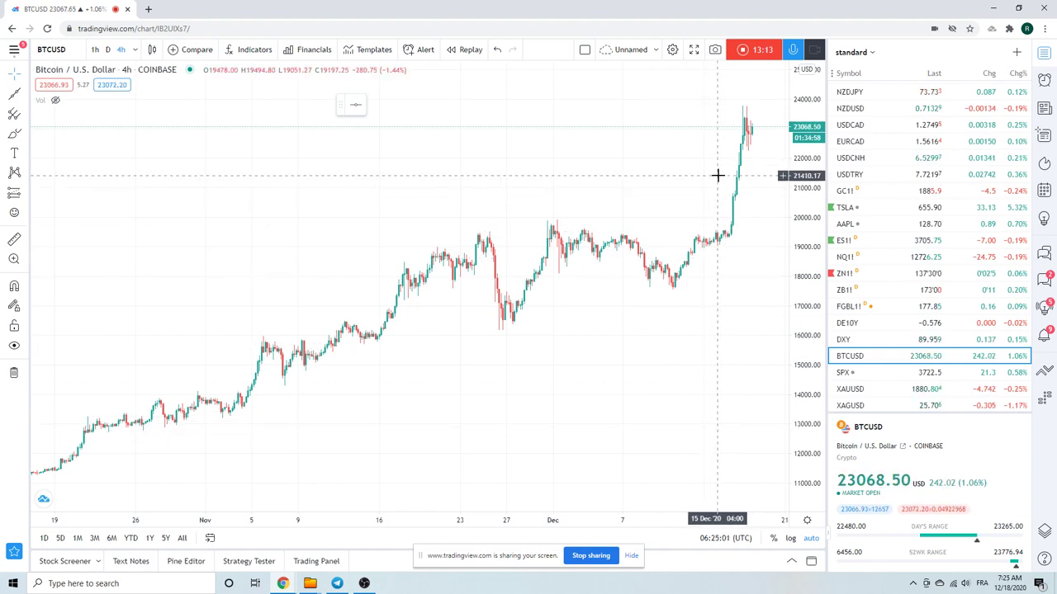
{"action": "scroll", "coordinate": [939, 265], "scroll_direction": "down", "scroll_amount": 1}
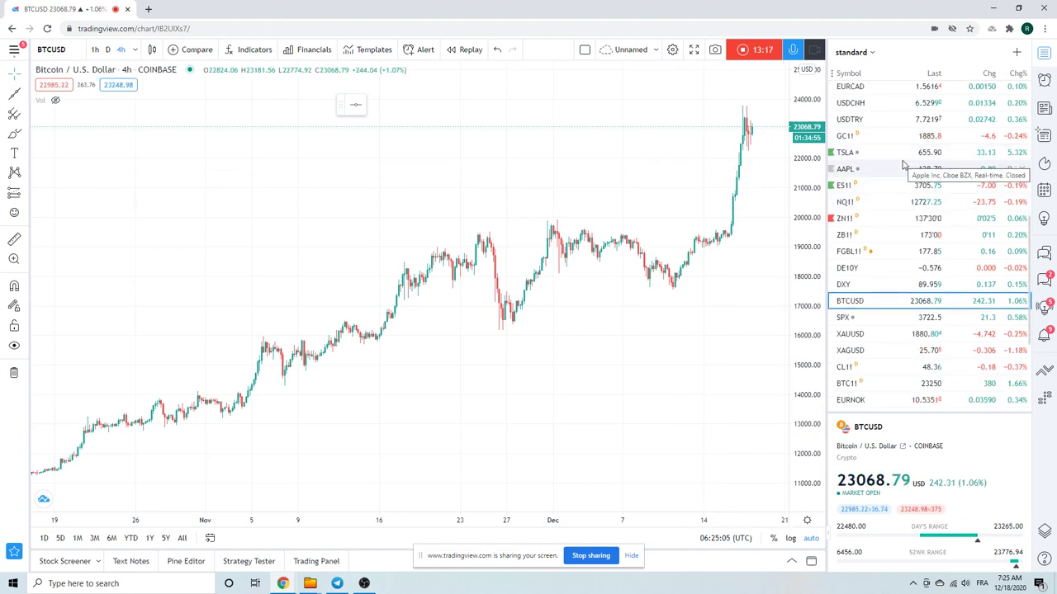
{"action": "scroll", "coordinate": [899, 199], "scroll_direction": "up", "scroll_amount": 1}
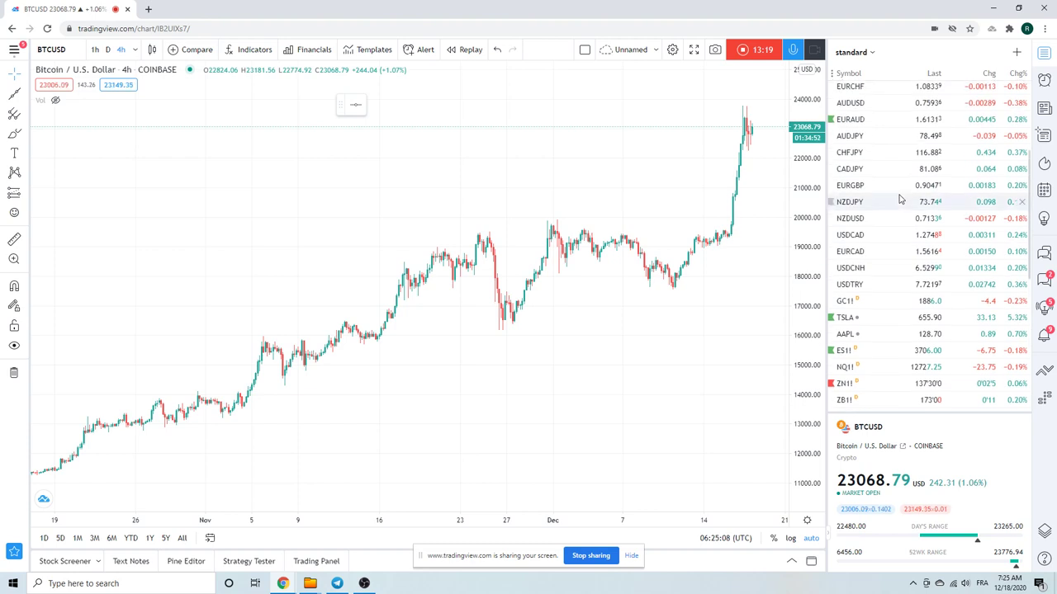